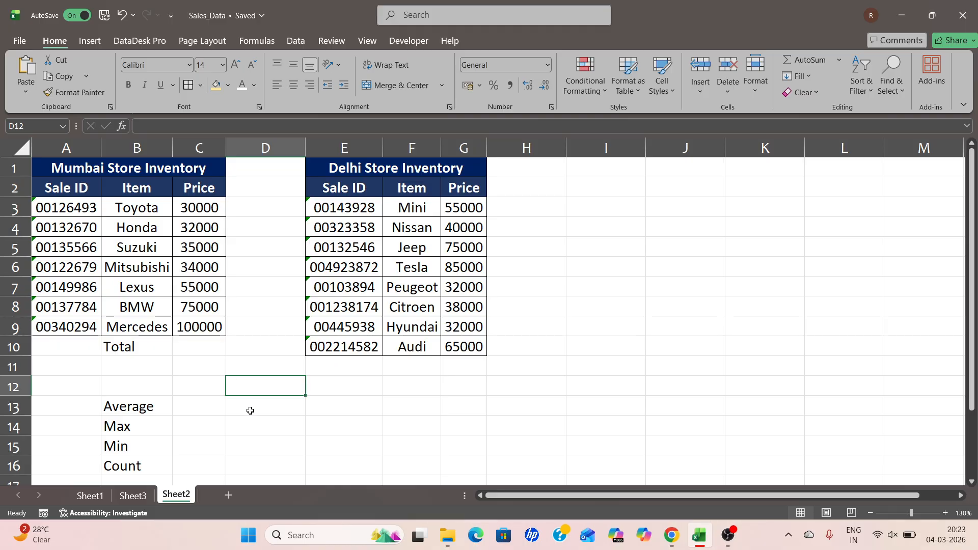
# Examine the Mumbai and Delhi store inventory tables and the list of functions AutoSum offers
pyautogui.click(133, 264)
pyautogui.click(405, 230)
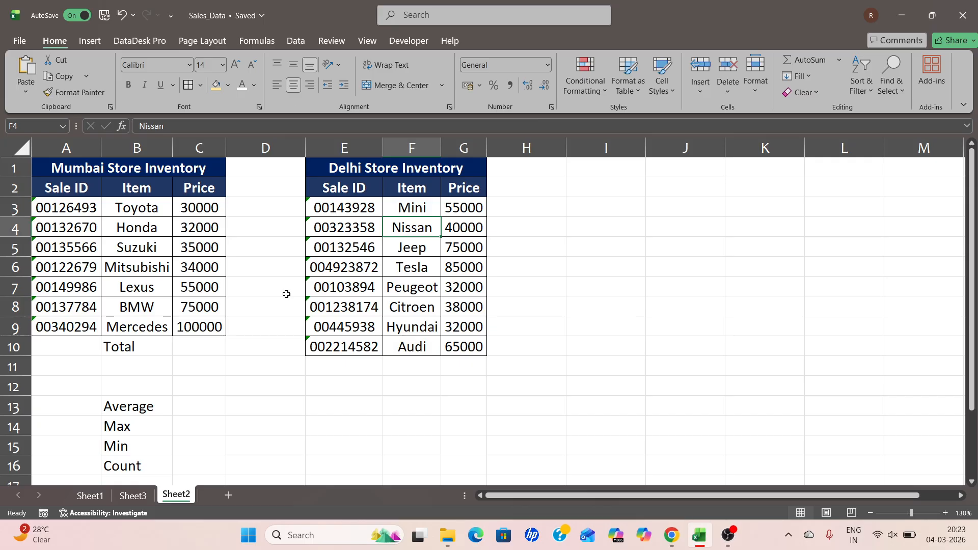
pyautogui.click(271, 44)
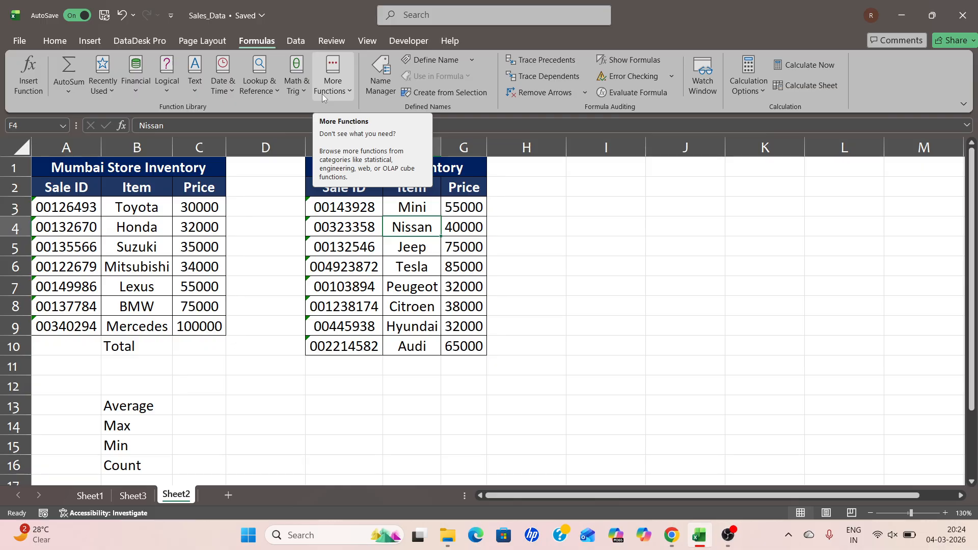
pyautogui.click(70, 92)
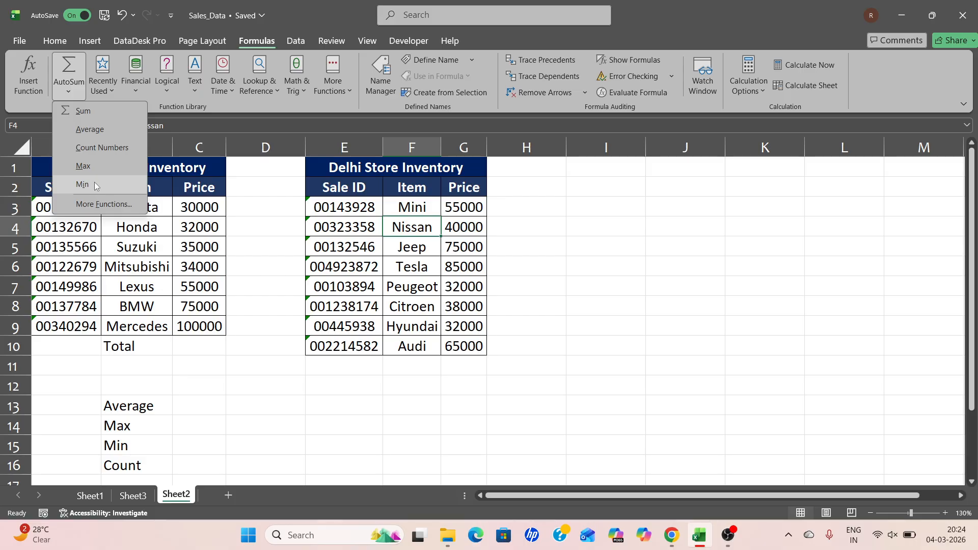
pyautogui.click(188, 345)
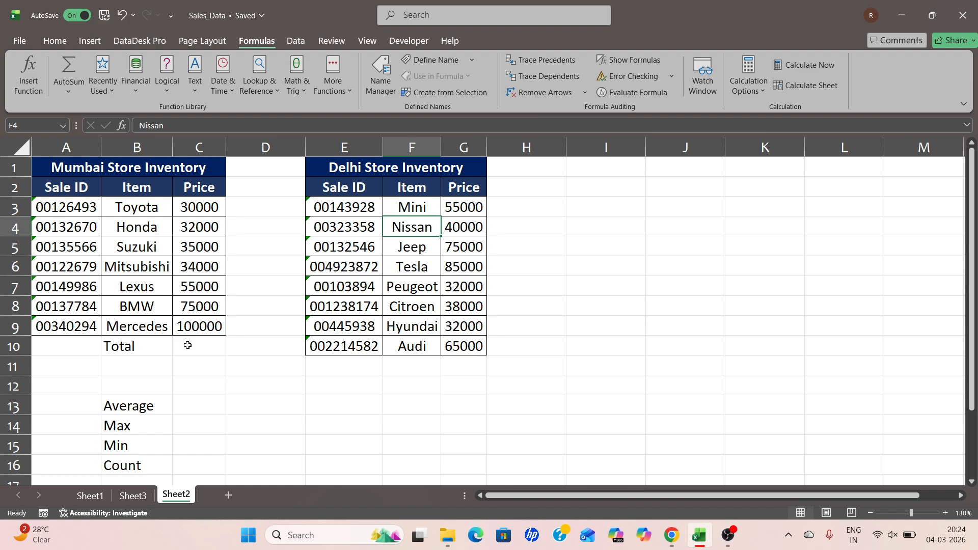
pyautogui.click(74, 92)
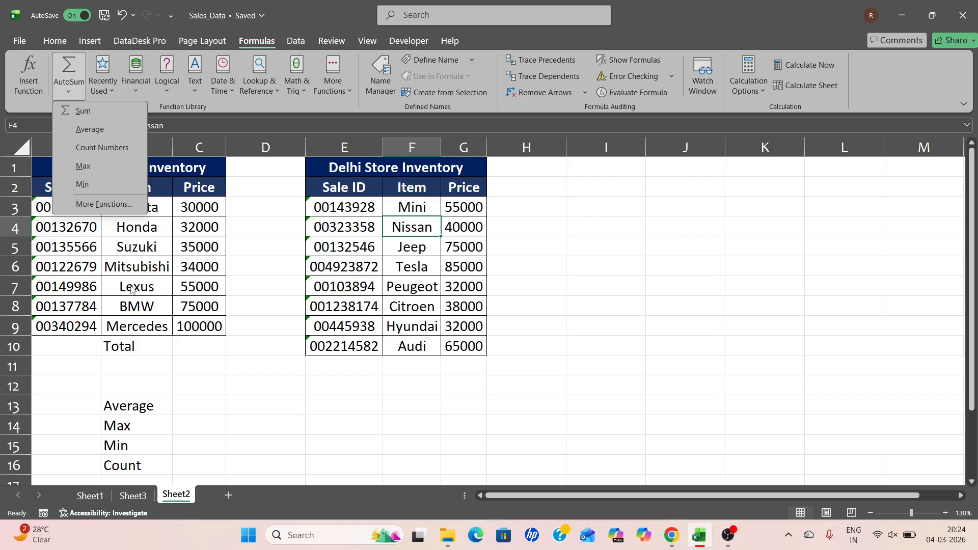
pyautogui.click(118, 246)
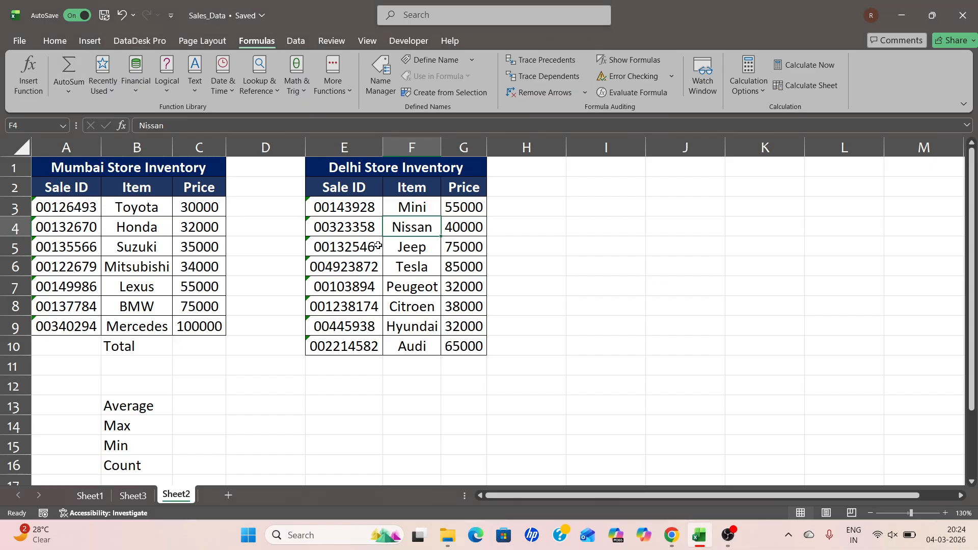
pyautogui.click(78, 188)
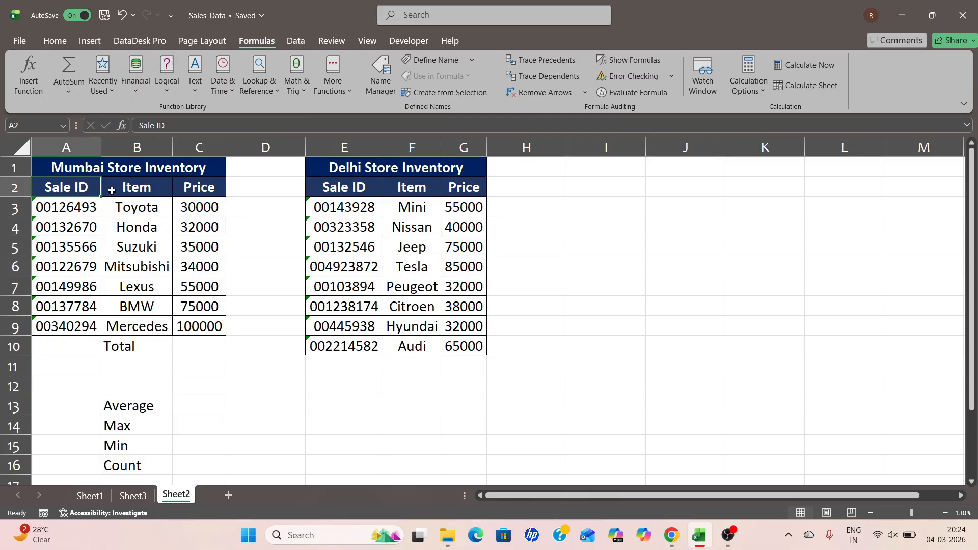
pyautogui.moveTo(112, 191); pyautogui.dragTo(129, 189)
pyautogui.click(195, 188)
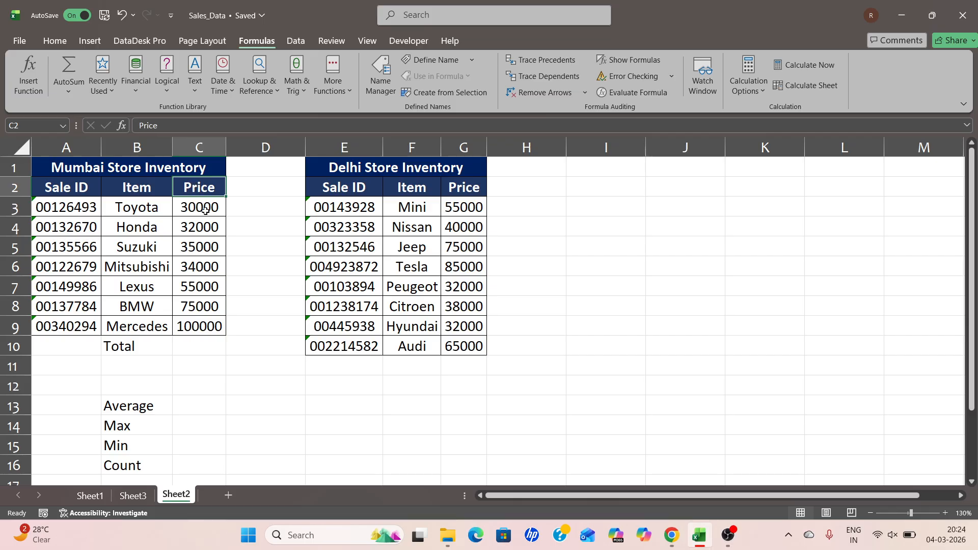
pyautogui.moveTo(198, 216); pyautogui.dragTo(194, 308)
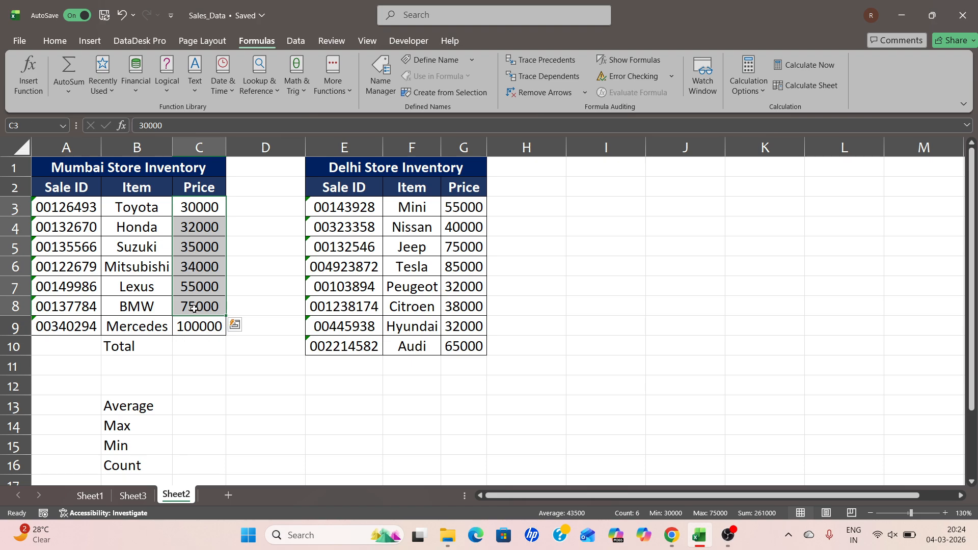
# Total the Mumbai store prices in cell C10 with the hand-entered formula =SUM(C3:C9)
pyautogui.click(196, 347)
pyautogui.write('=sum')
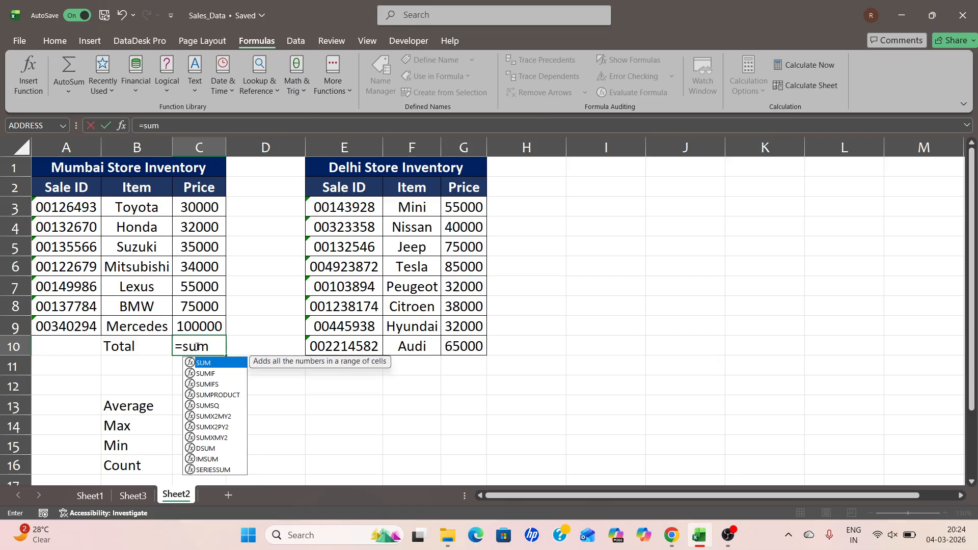
pyautogui.press('Tab')
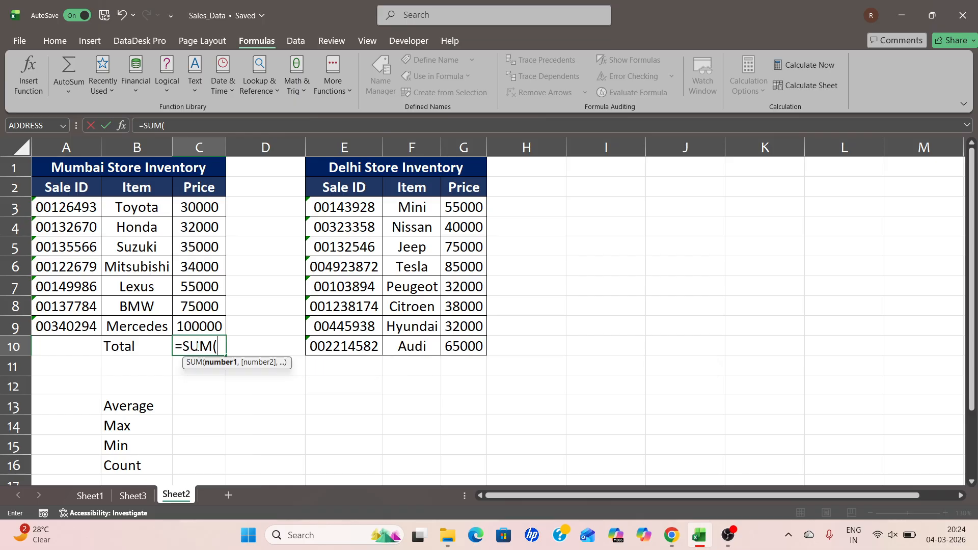
pyautogui.moveTo(195, 207); pyautogui.dragTo(198, 326)
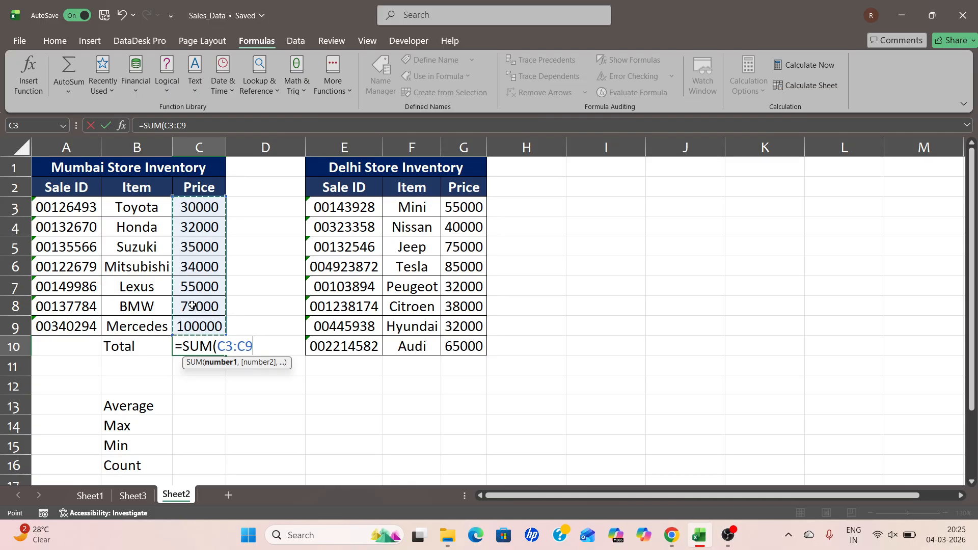
pyautogui.write(')')
pyautogui.press('Return')
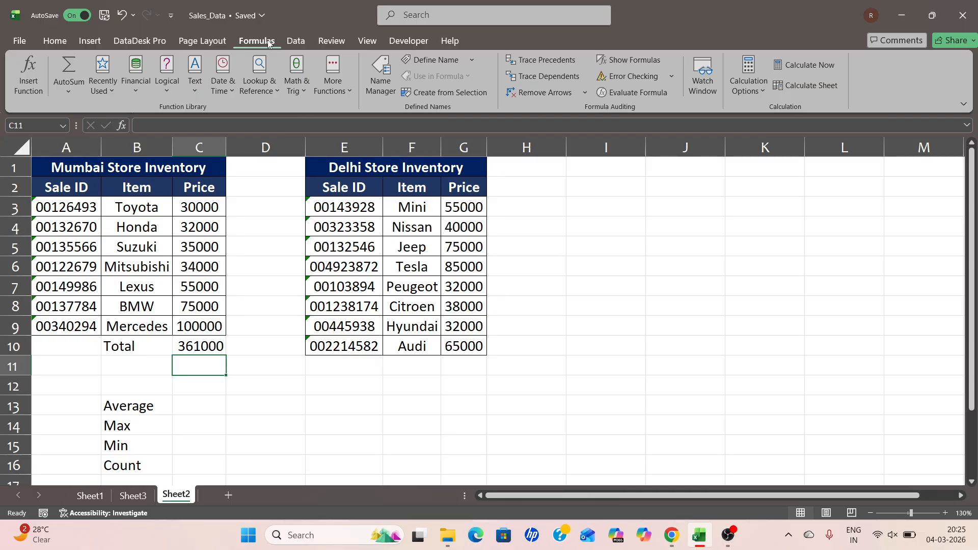
# Insert an AutoSum Sum of the Mumbai store prices C3:C9 in cell C11, below the first total
pyautogui.click(72, 93)
pyautogui.click(104, 110)
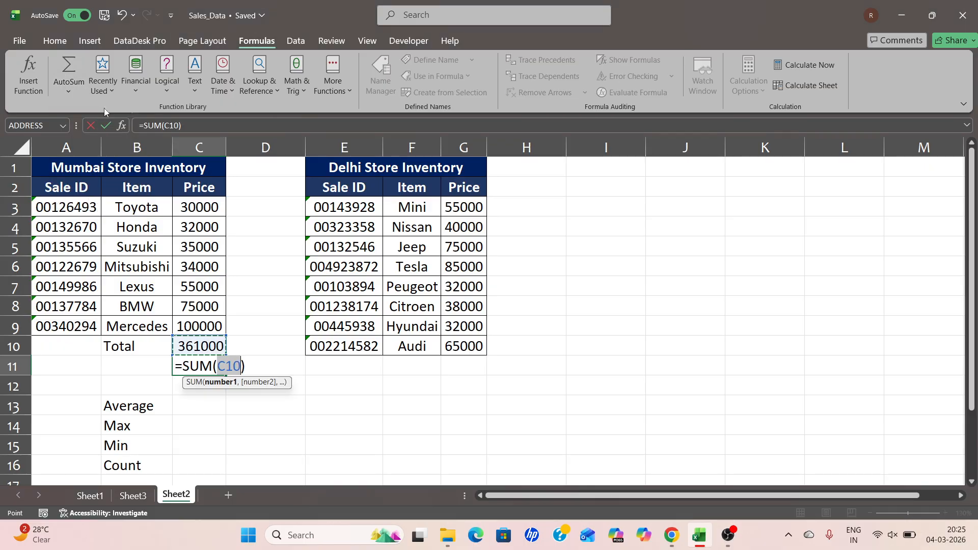
pyautogui.click(189, 207)
pyautogui.moveTo(189, 207); pyautogui.dragTo(204, 331)
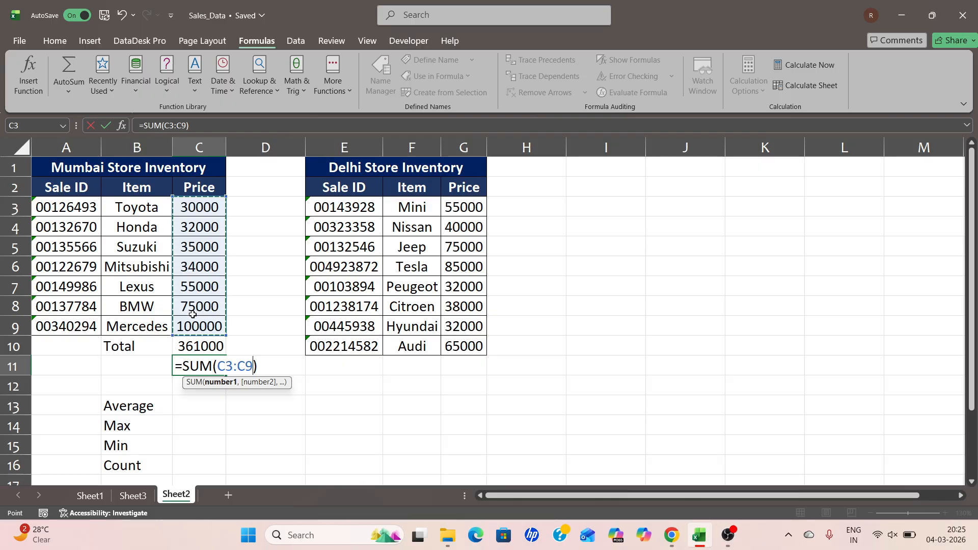
pyautogui.press('Return')
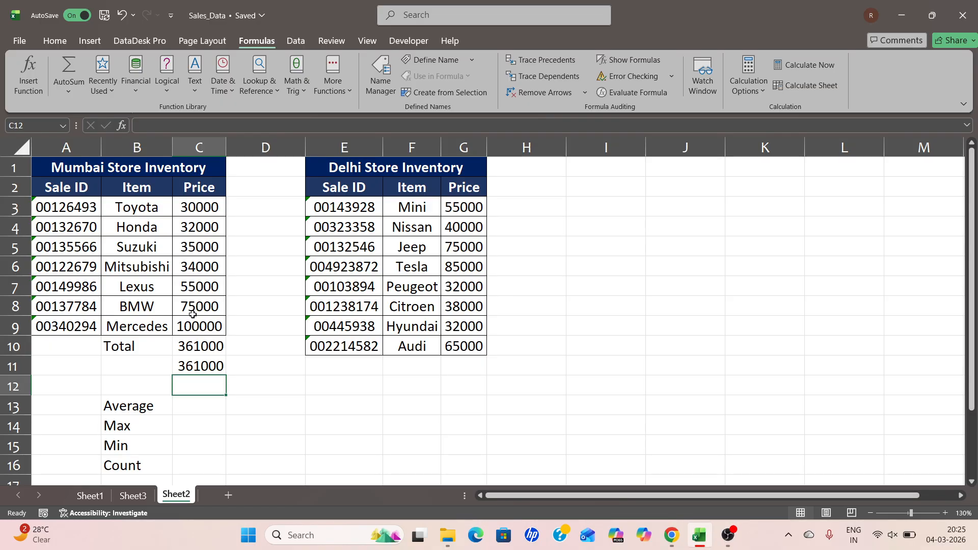
# Calculate the average Mumbai store price in cell C13 using AutoSum's Average over C3:C9
pyautogui.click(123, 409)
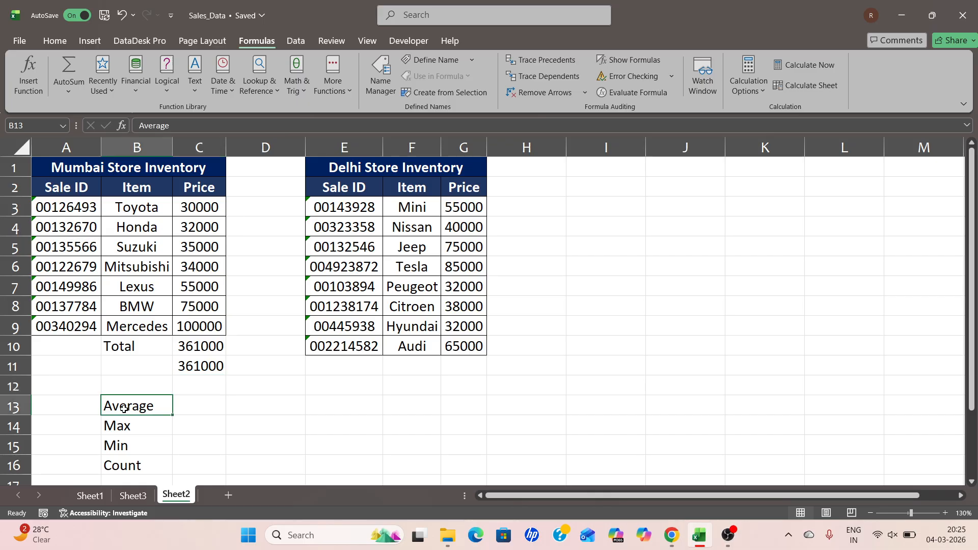
pyautogui.click(204, 407)
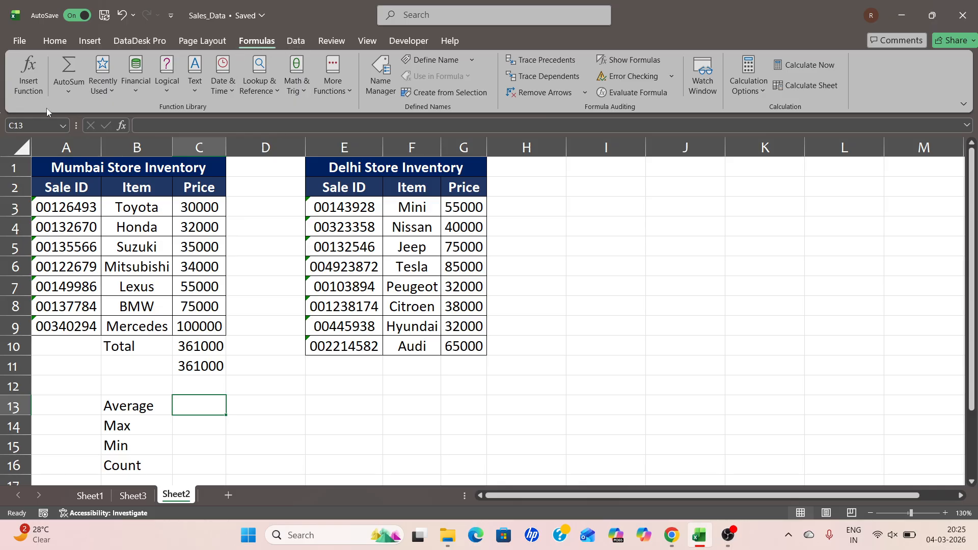
pyautogui.click(68, 91)
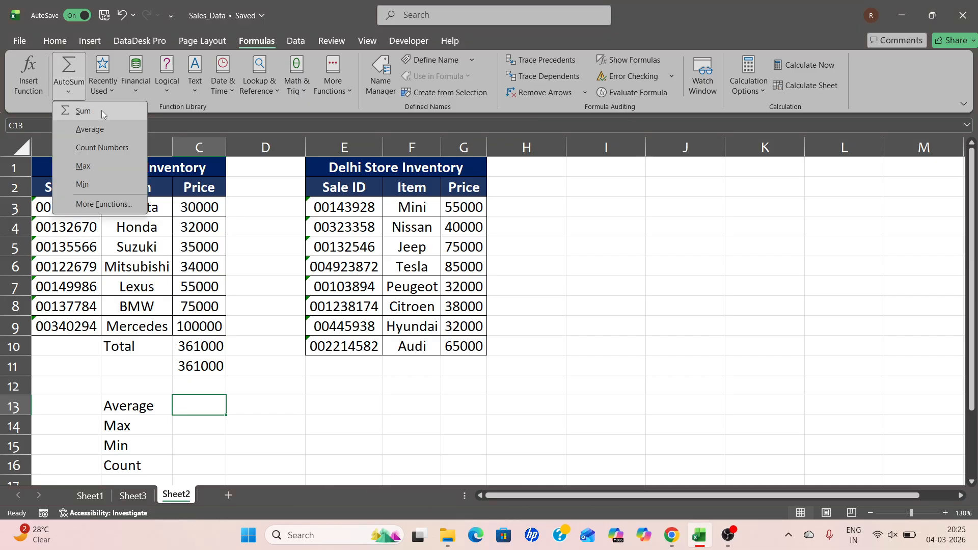
pyautogui.click(103, 133)
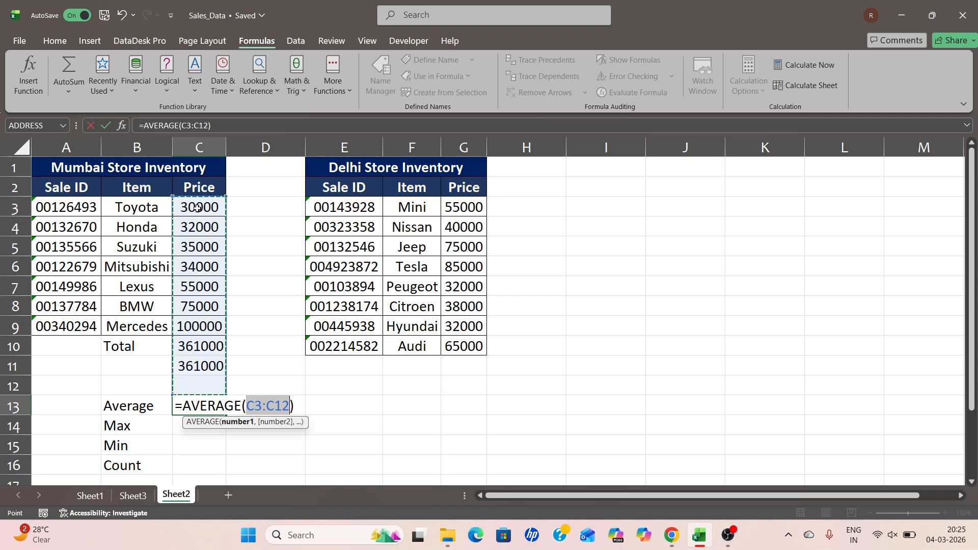
pyautogui.moveTo(199, 207); pyautogui.dragTo(192, 320)
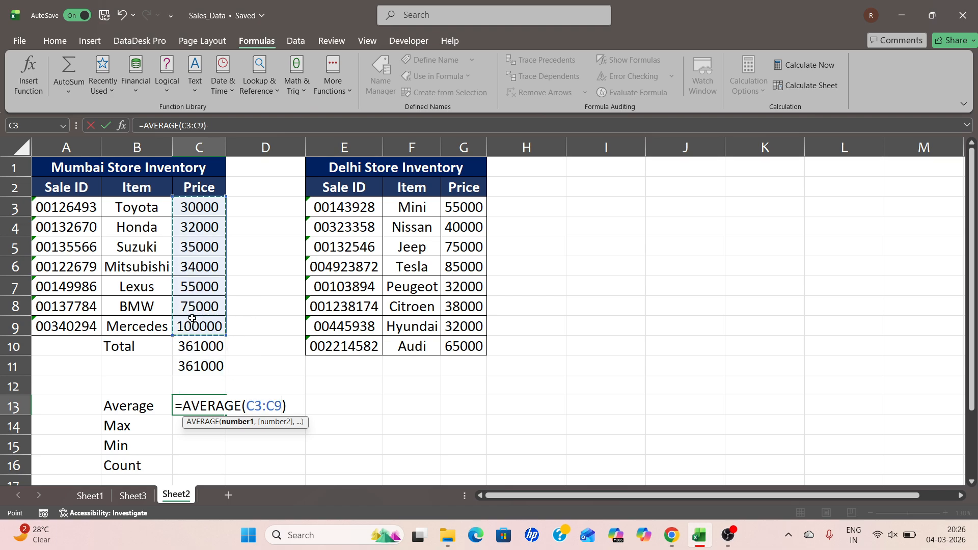
pyautogui.press('Return')
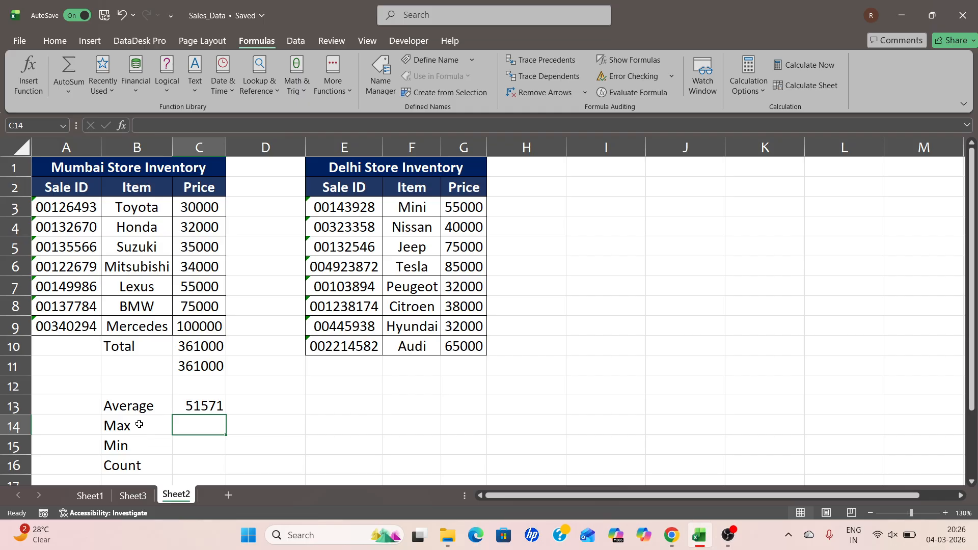
# Find the highest Mumbai store price in cell C14 using AutoSum's Max over C3:C9
pyautogui.click(138, 424)
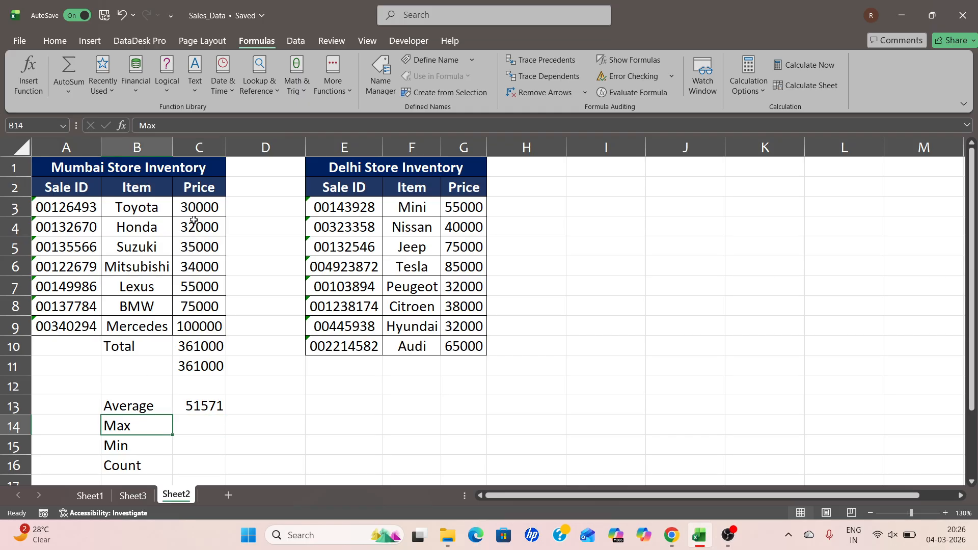
pyautogui.moveTo(197, 209); pyautogui.dragTo(209, 291)
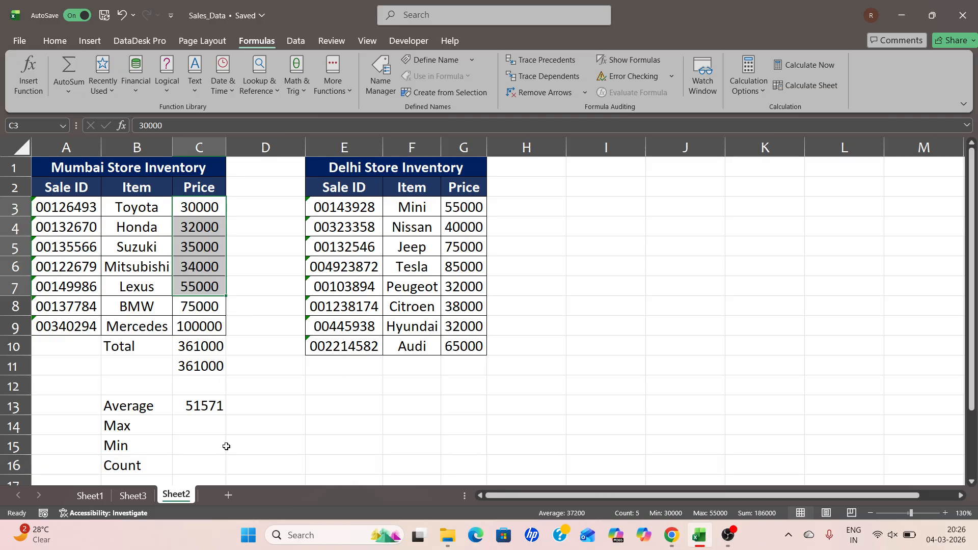
pyautogui.click(212, 431)
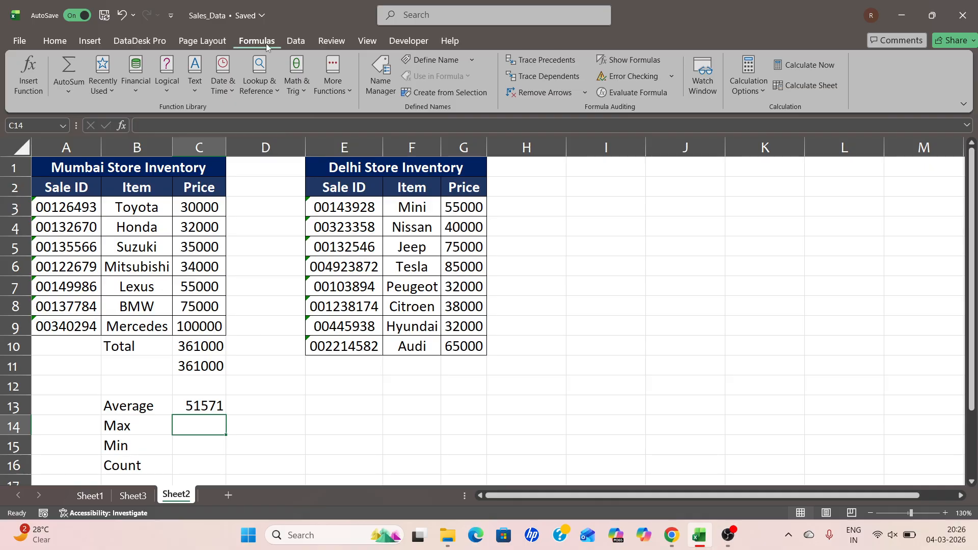
pyautogui.click(77, 89)
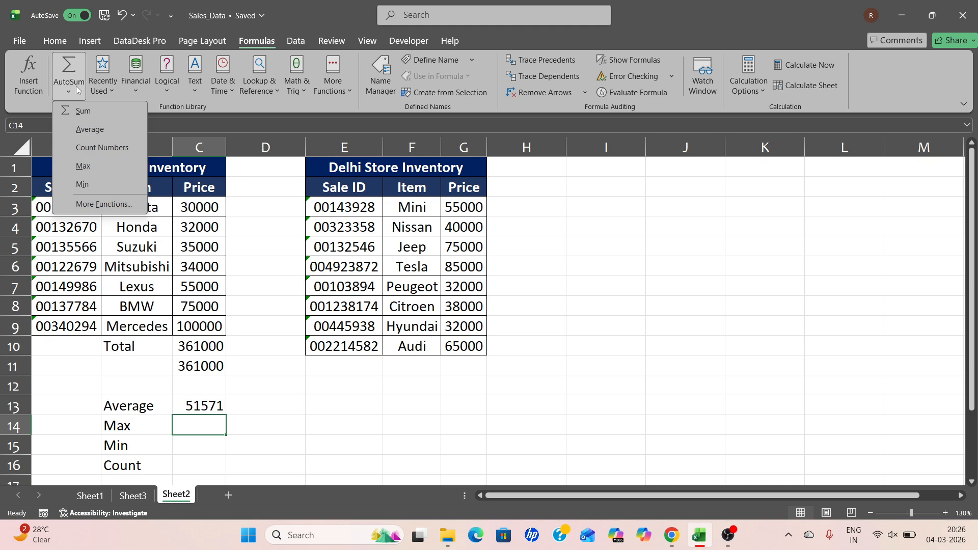
pyautogui.click(104, 166)
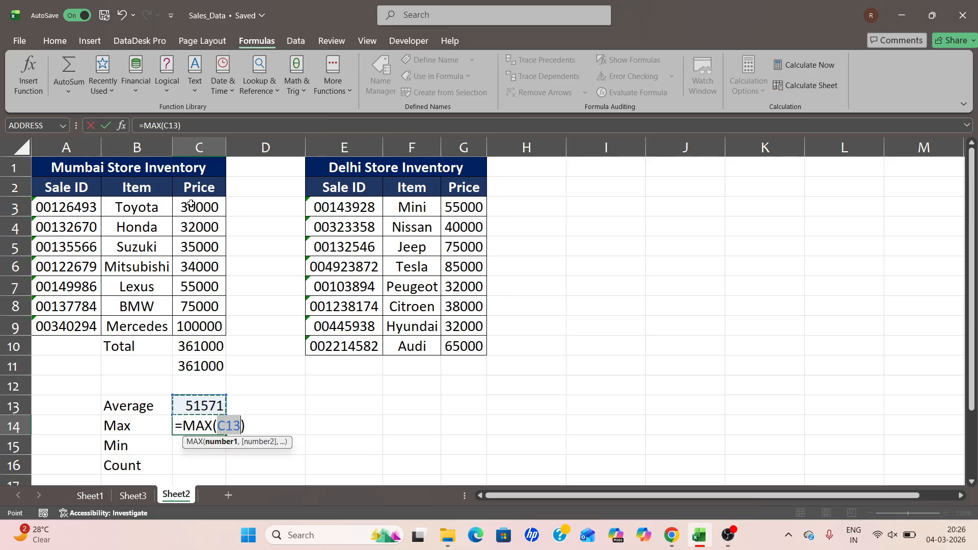
pyautogui.moveTo(191, 207); pyautogui.dragTo(195, 321)
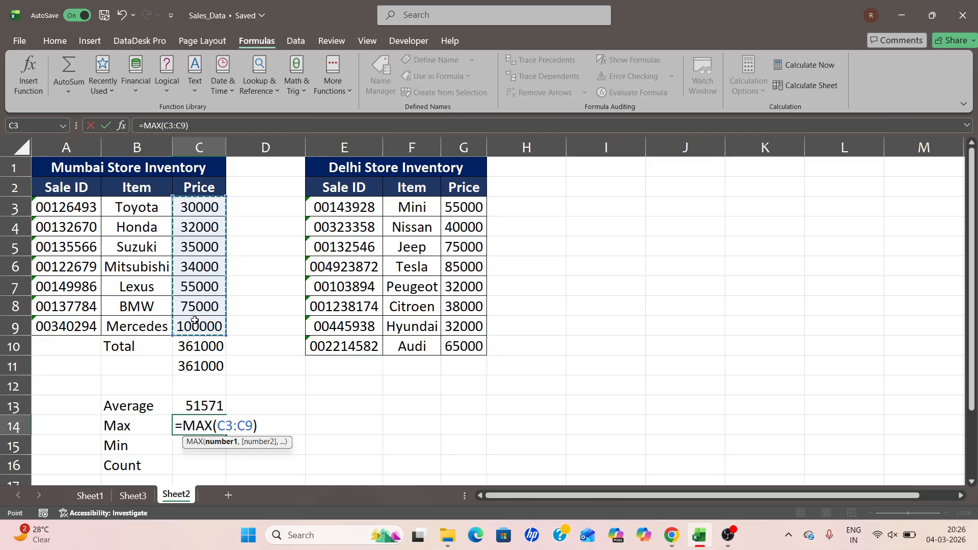
pyautogui.press('Return')
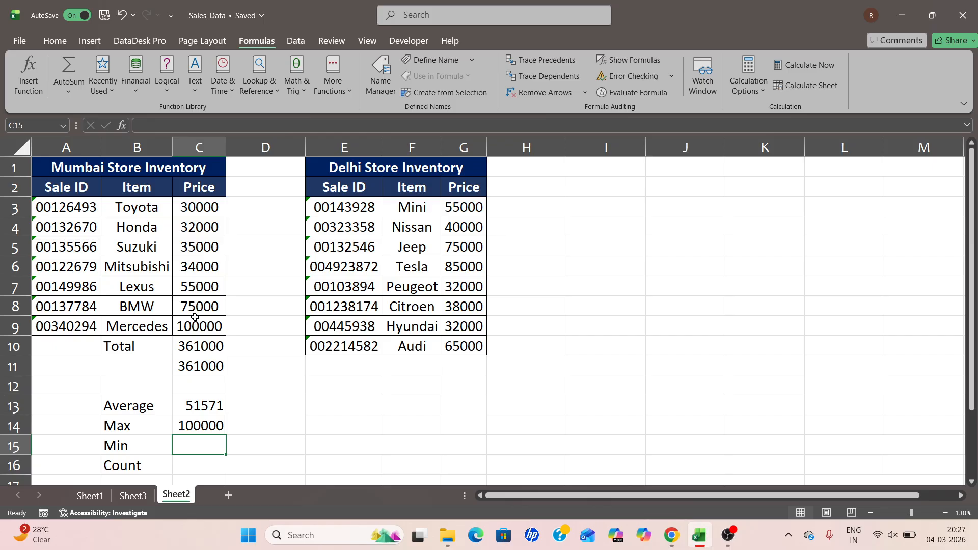
# Enter the formula =MIN(C3:C9) in cell C15 for the lowest Mumbai store price
pyautogui.write('=min')
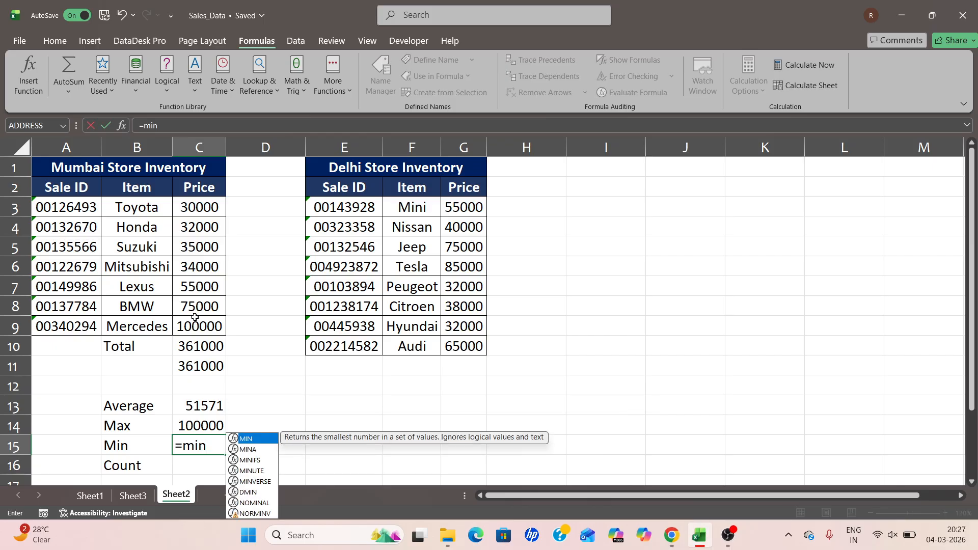
pyautogui.press('Tab')
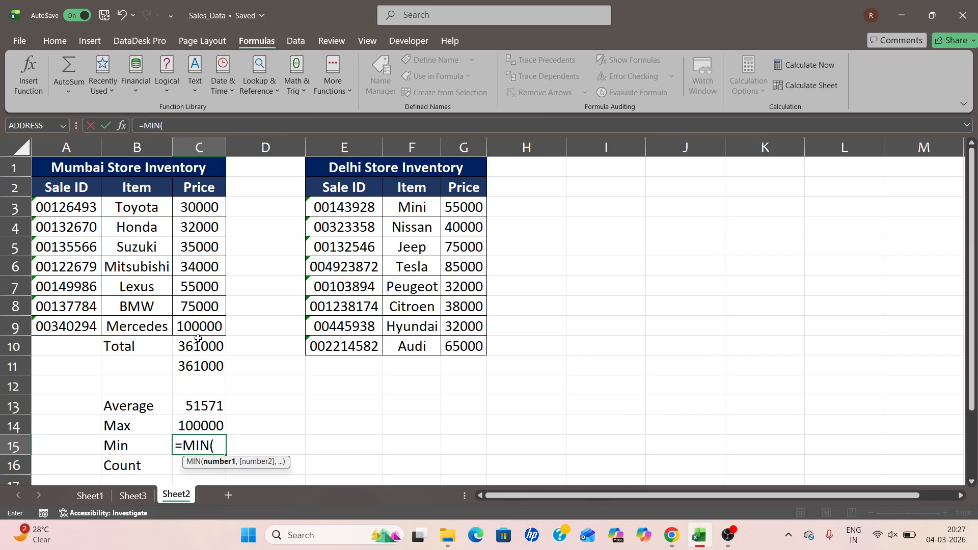
pyautogui.moveTo(192, 202); pyautogui.dragTo(196, 321)
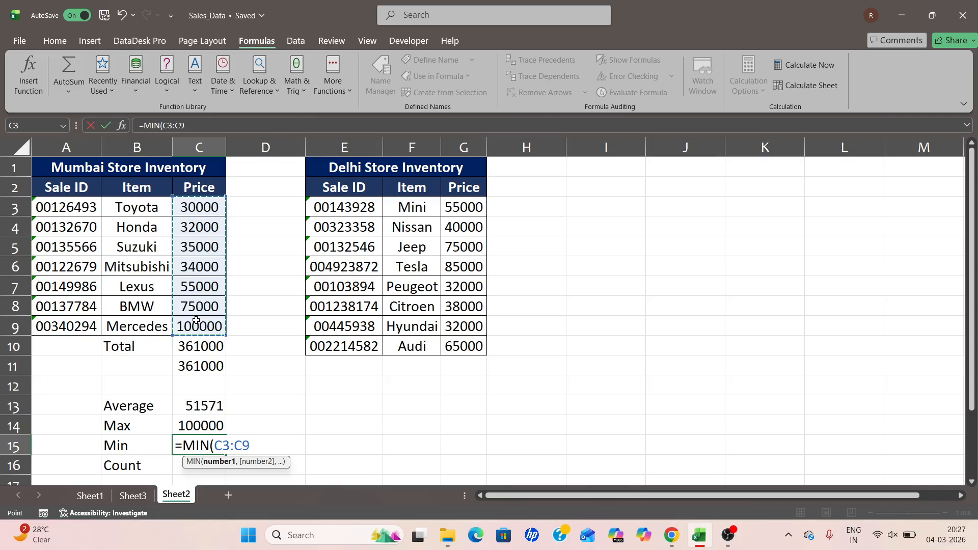
pyautogui.write(')')
pyautogui.press('Return')
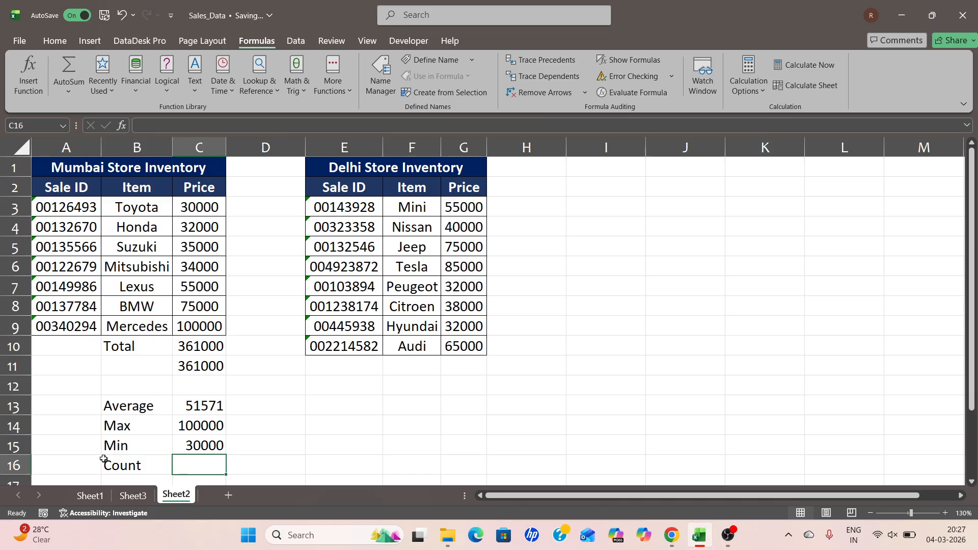
pyautogui.click(119, 467)
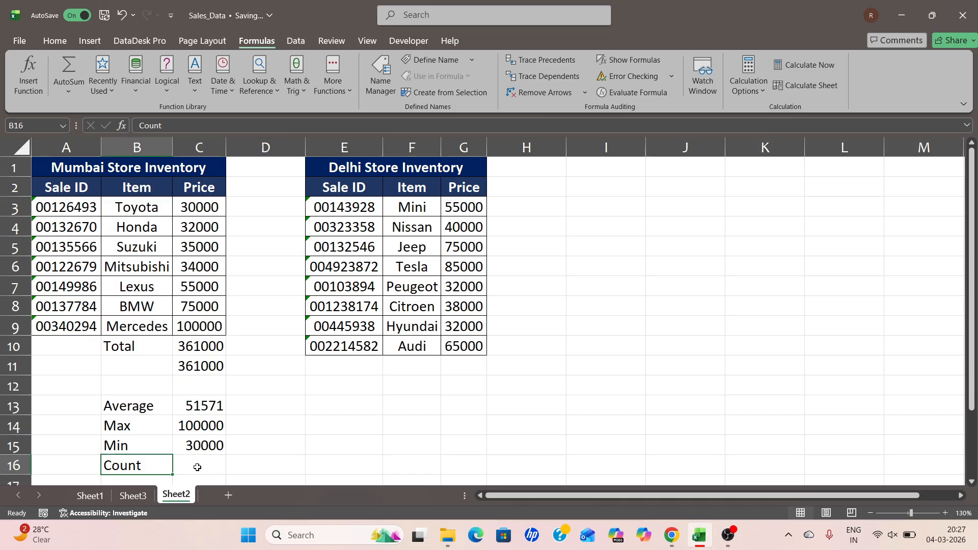
pyautogui.click(197, 467)
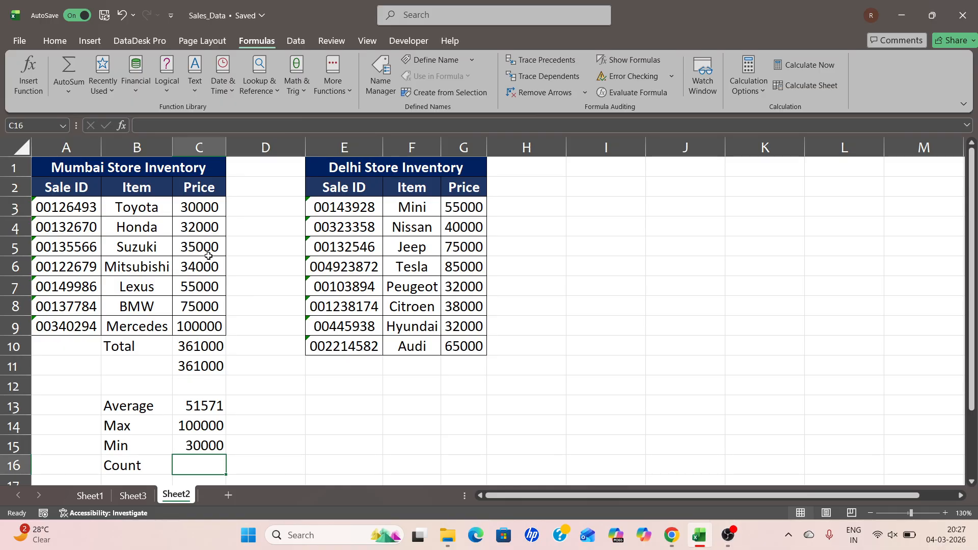
pyautogui.moveTo(201, 187); pyautogui.dragTo(214, 316)
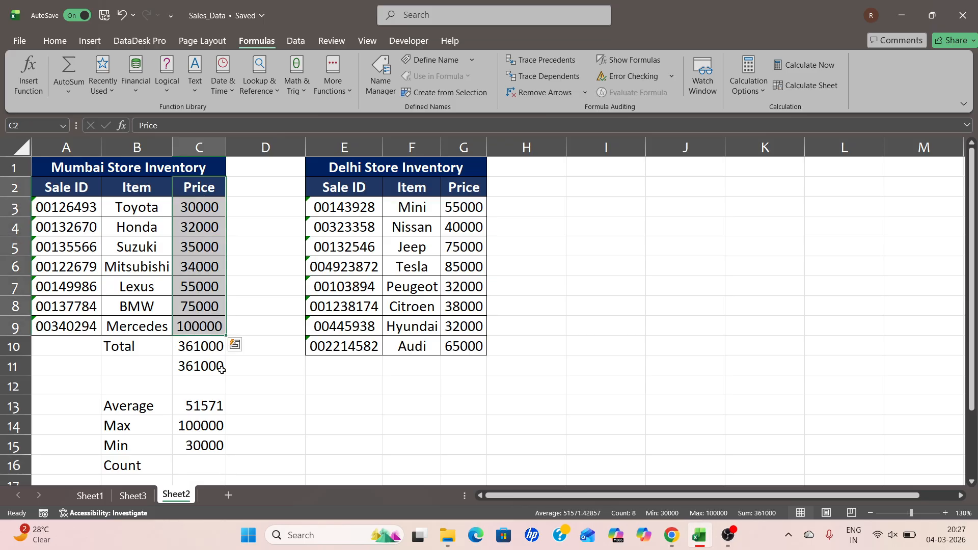
# Enter the formula =COUNT(C3:C9) in cell C16 to count the Mumbai store prices
pyautogui.click(207, 466)
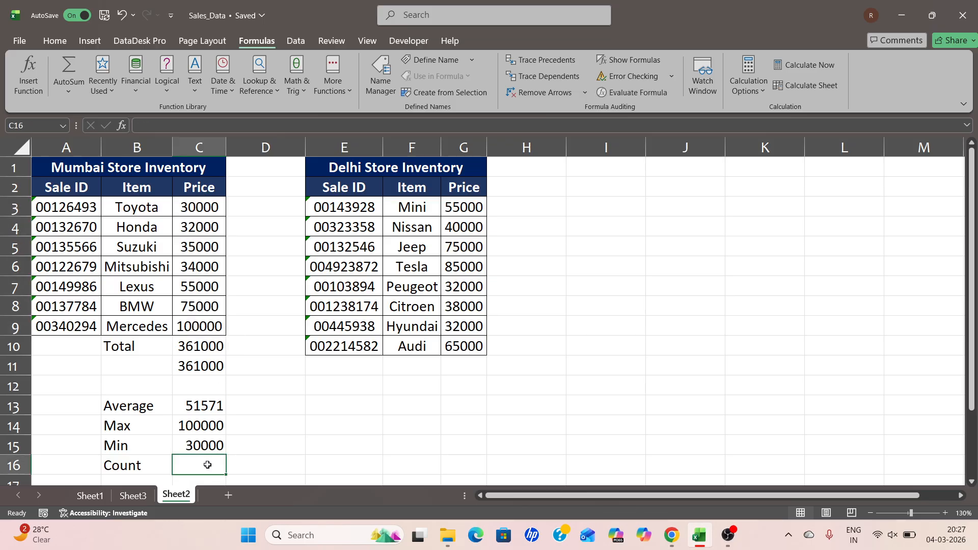
pyautogui.write('=coun')
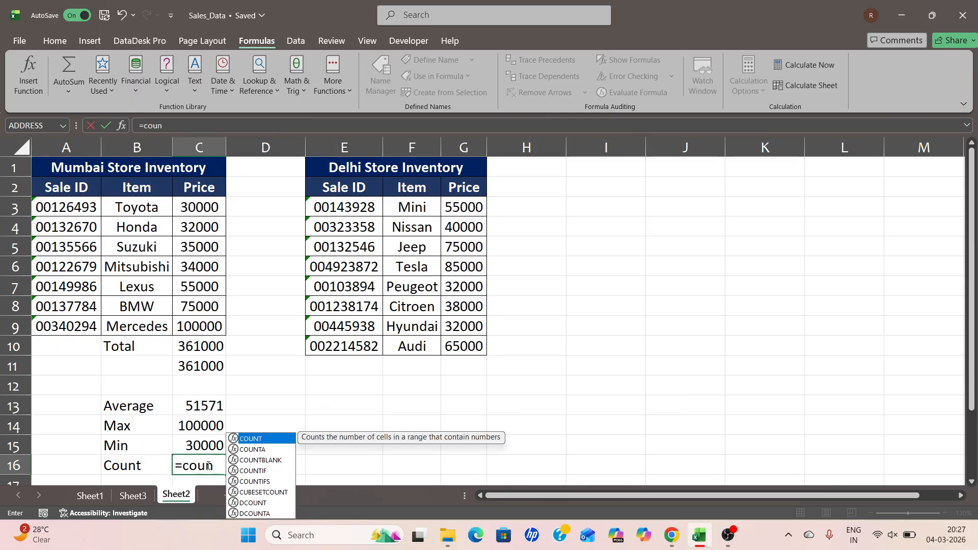
pyautogui.press('Tab')
pyautogui.moveTo(191, 208); pyautogui.dragTo(188, 321)
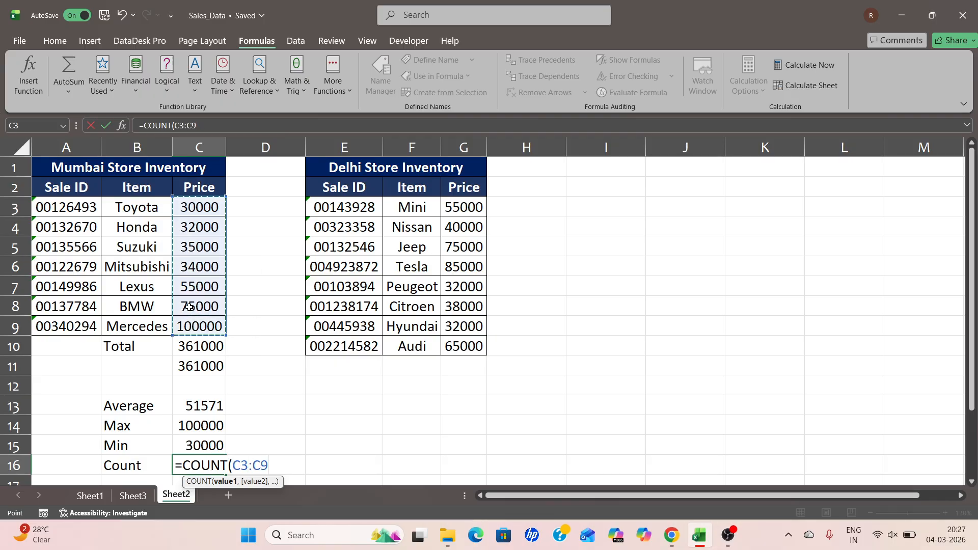
pyautogui.write(')')
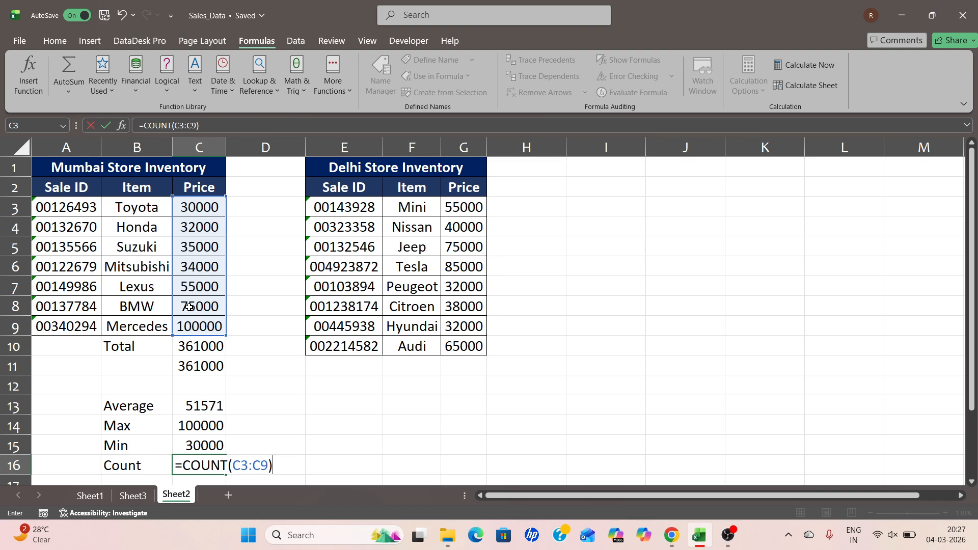
pyautogui.press('Return')
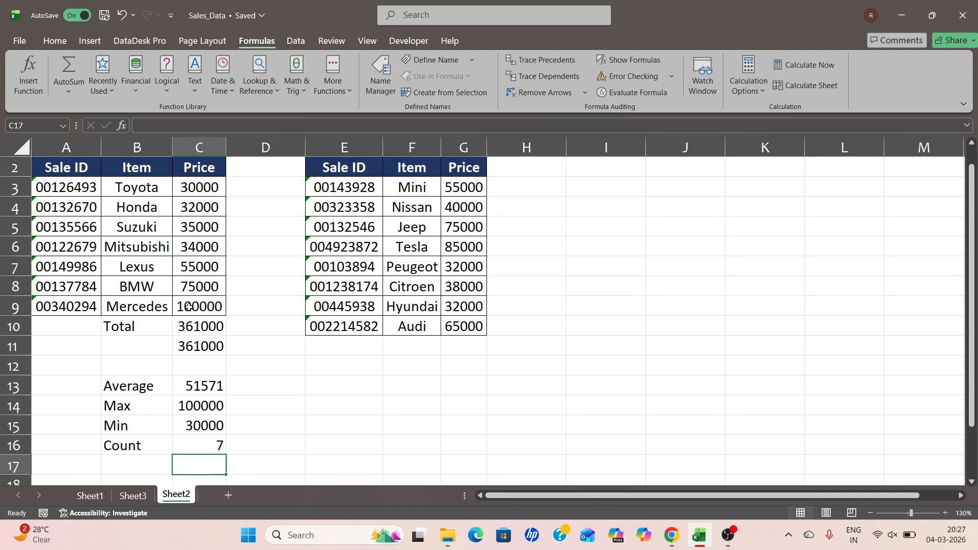